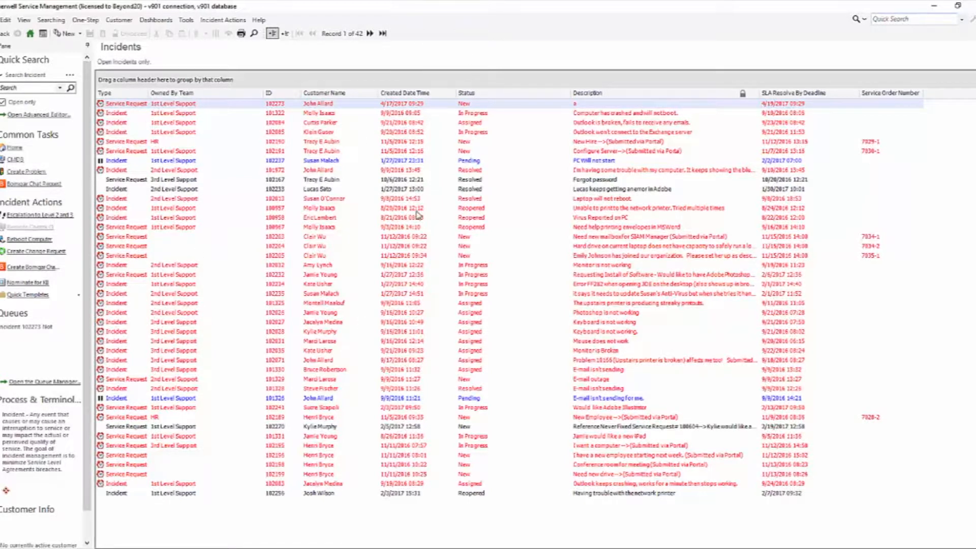
Step: Open the first record in the Incidents list, show its journals and browse the journals of the following records
double_click(329, 106)
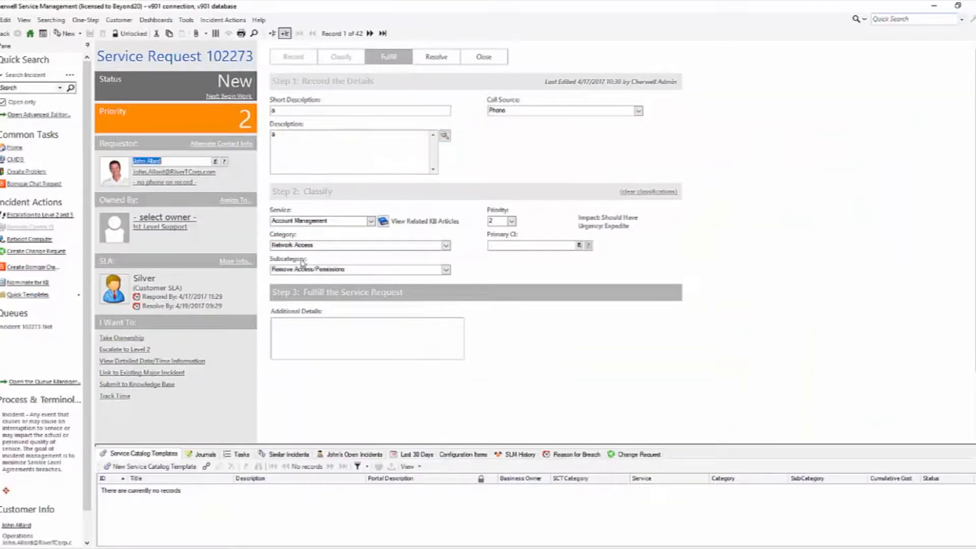
click(204, 454)
drag(238, 446, 264, 381)
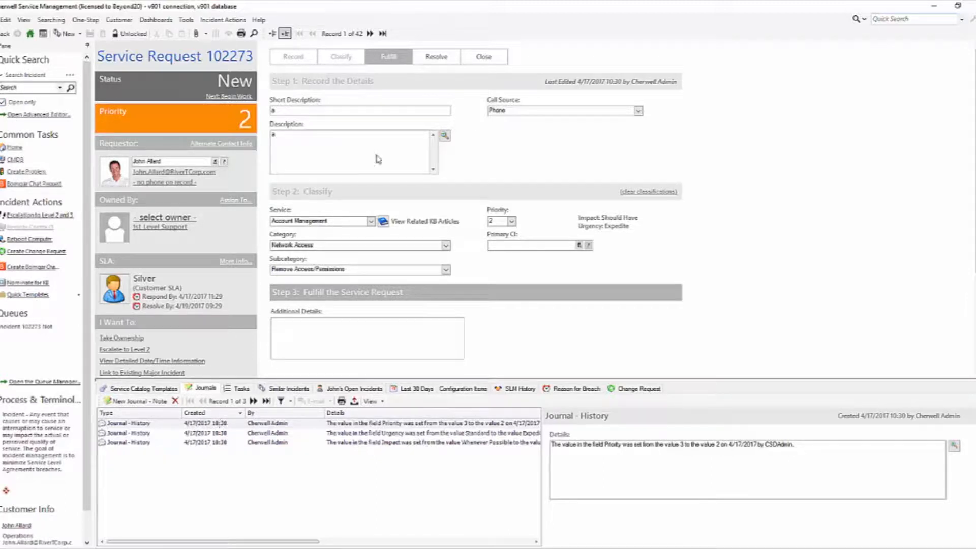
click(369, 33)
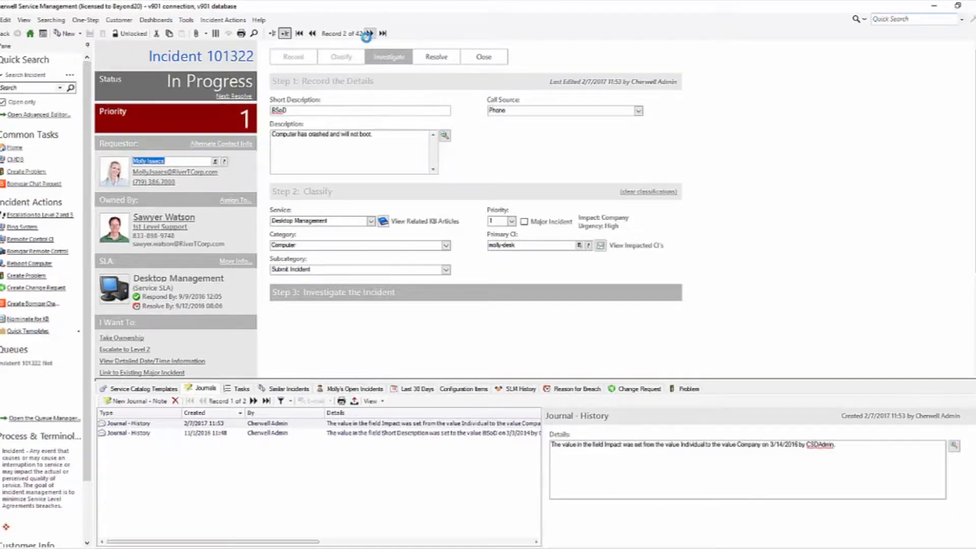
click(369, 33)
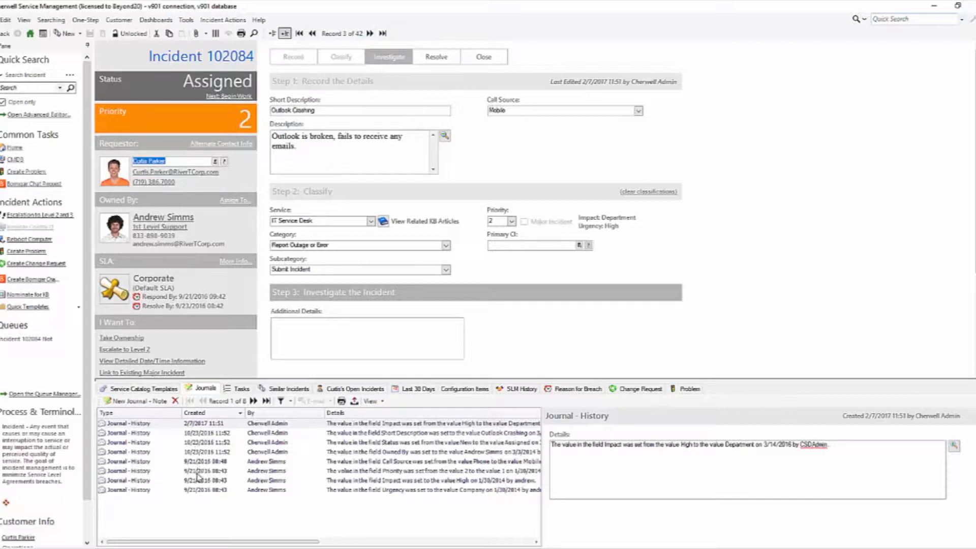
click(370, 33)
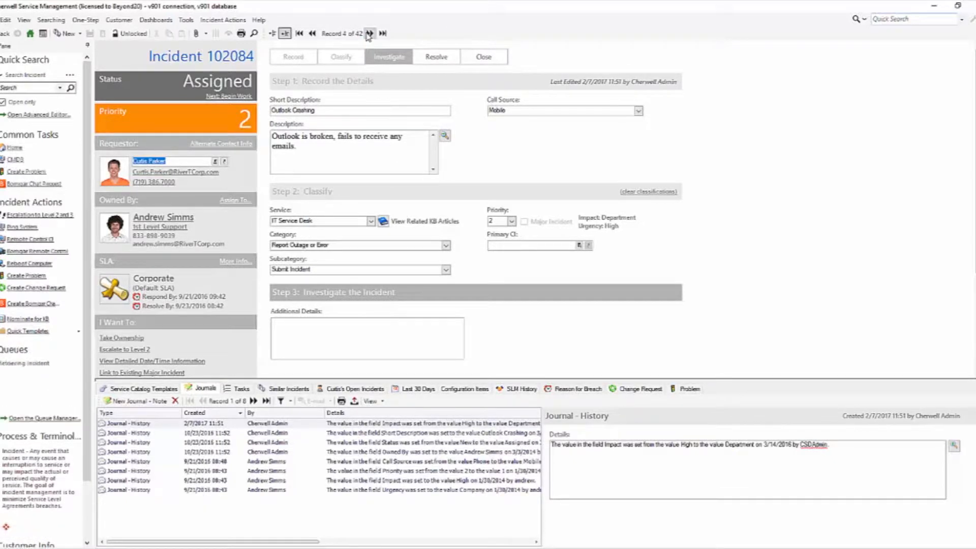
click(370, 33)
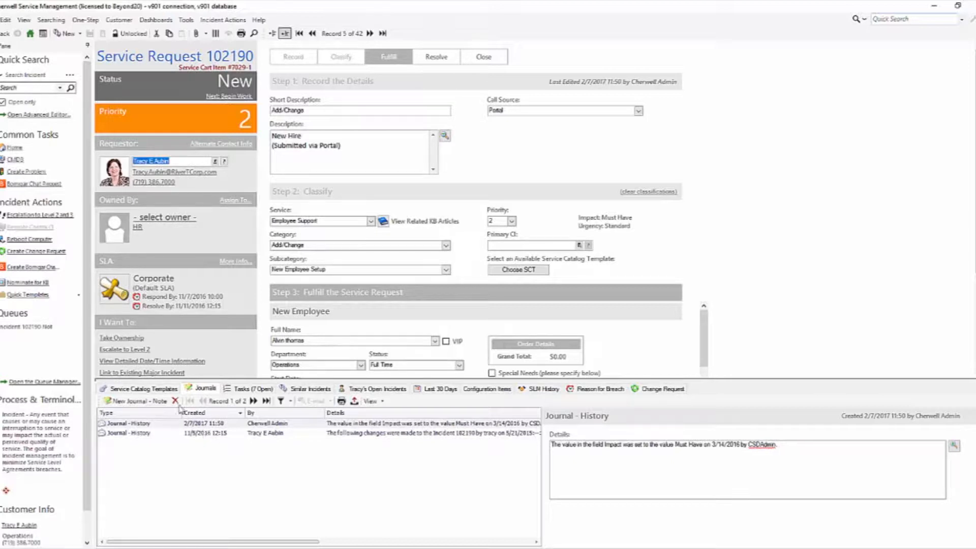
Step: Rerun the incident search without the open-only restriction
click(13, 102)
click(71, 88)
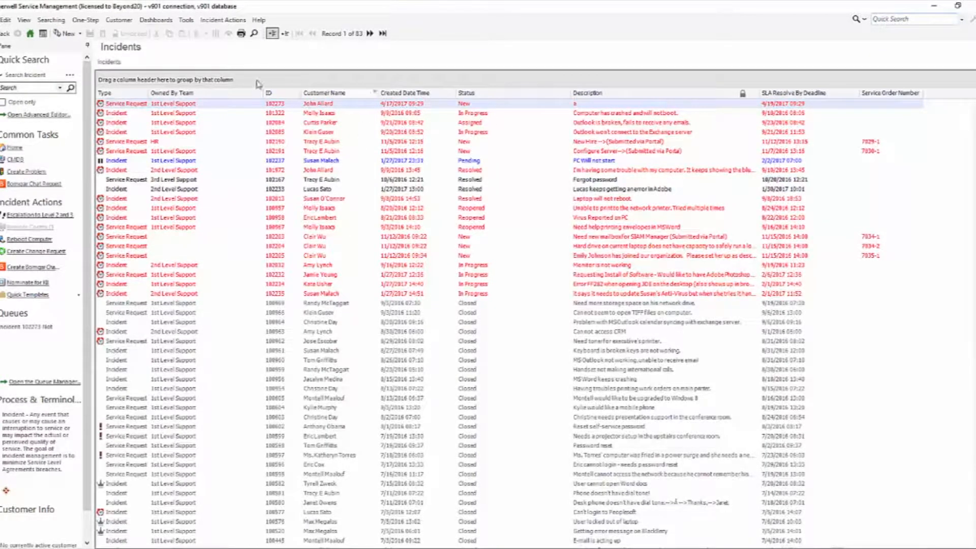
Step: Open the Demo At least x dashboard
click(157, 21)
click(164, 31)
double_click(317, 105)
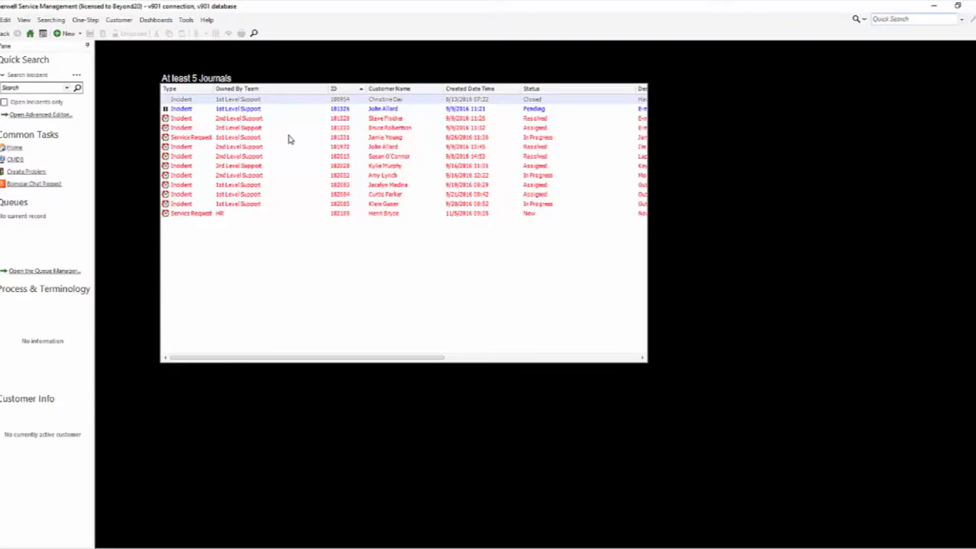
Step: Open the fourth incident in the dashboard list and display its journals in an enlarged area
double_click(252, 128)
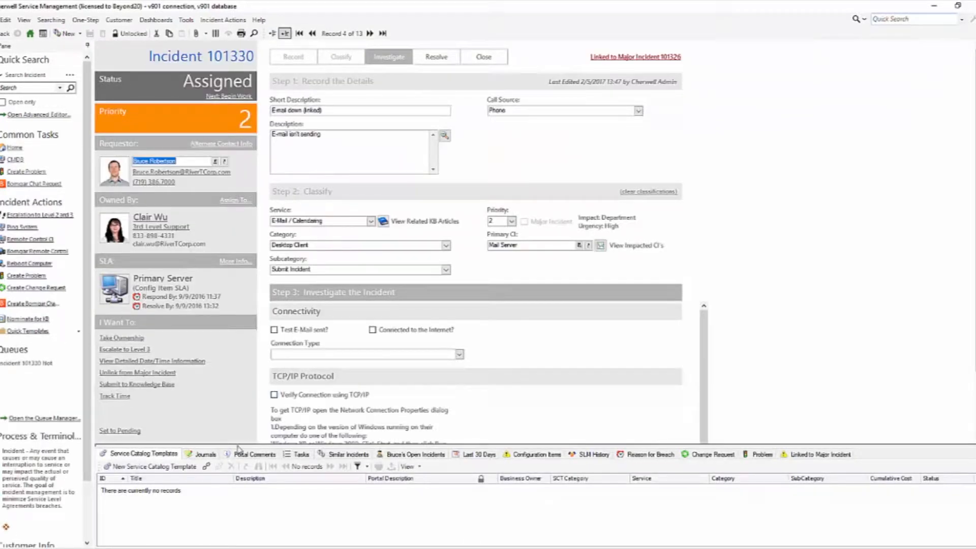
click(203, 454)
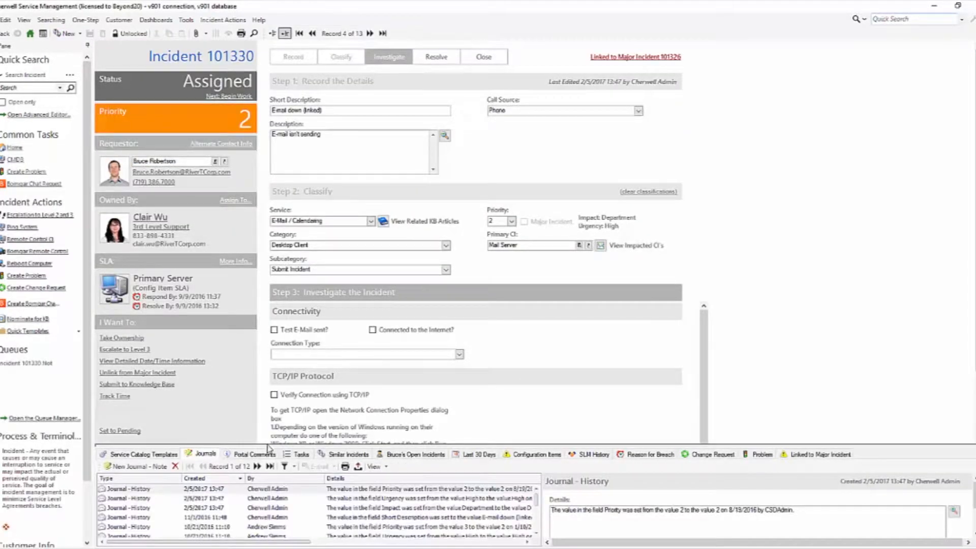
drag(257, 445, 291, 337)
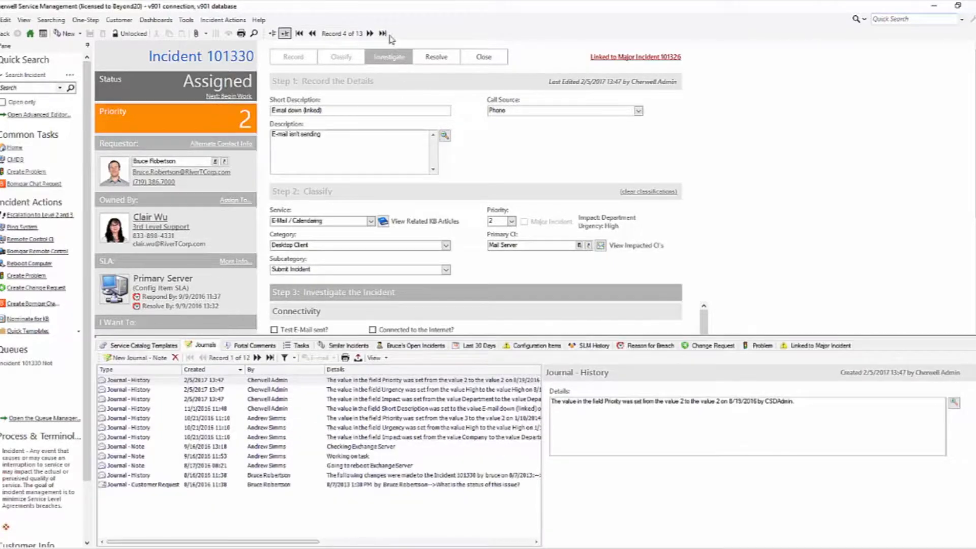
Step: Page through the remaining dashboard records to the last one, examining how many journals each has
click(370, 33)
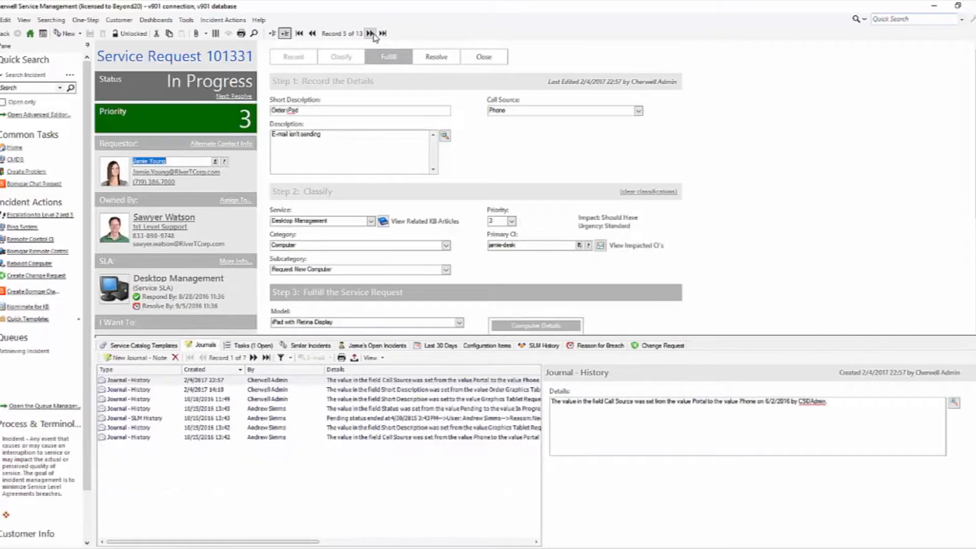
click(370, 33)
click(370, 34)
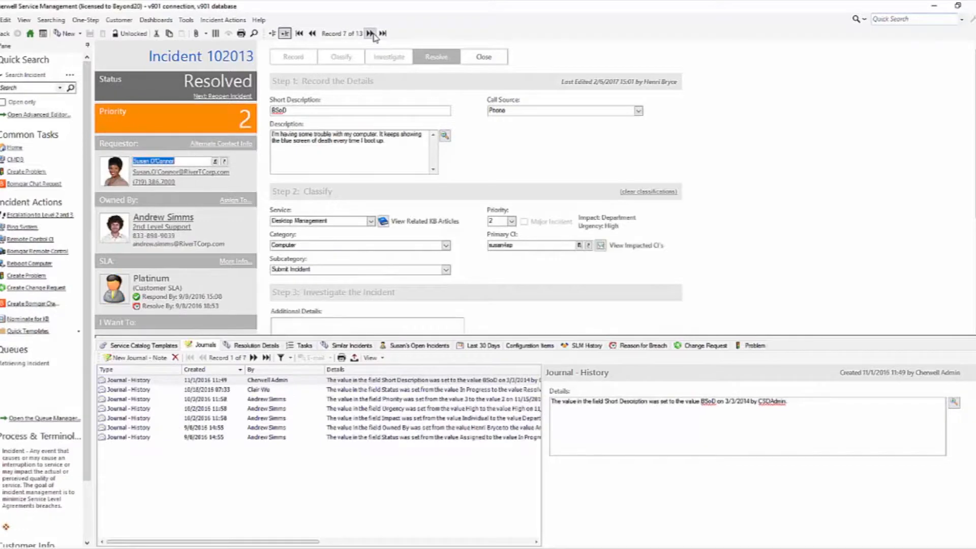
click(370, 33)
click(371, 33)
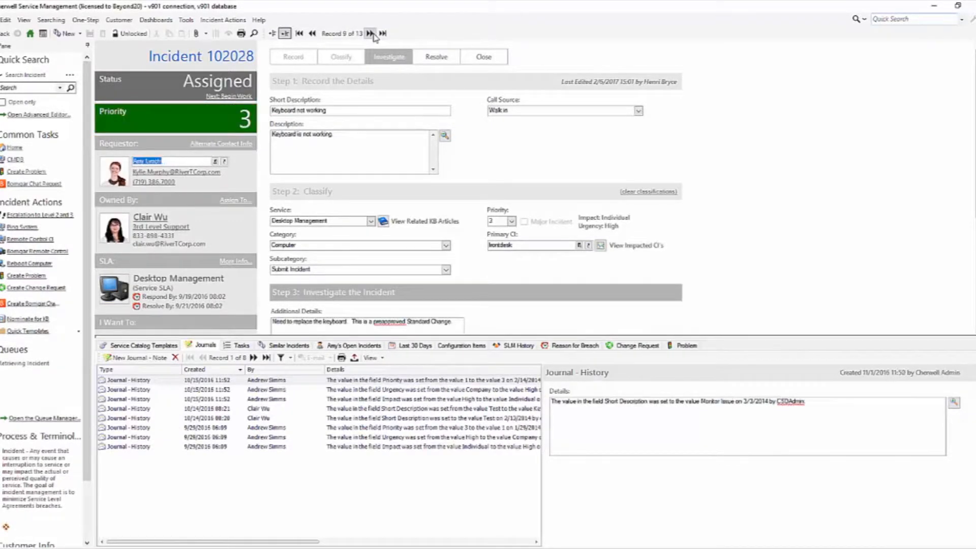
click(371, 33)
click(374, 33)
click(374, 33)
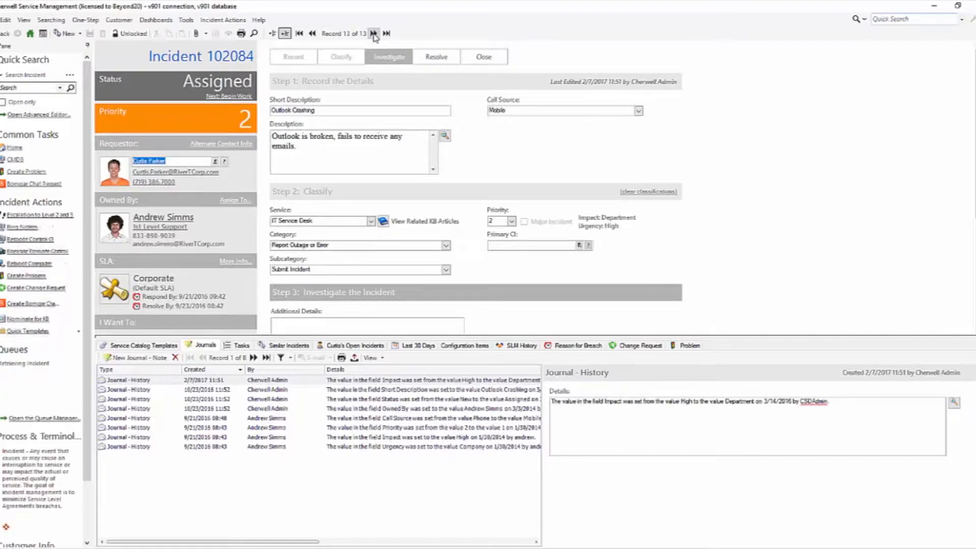
click(374, 33)
click(373, 33)
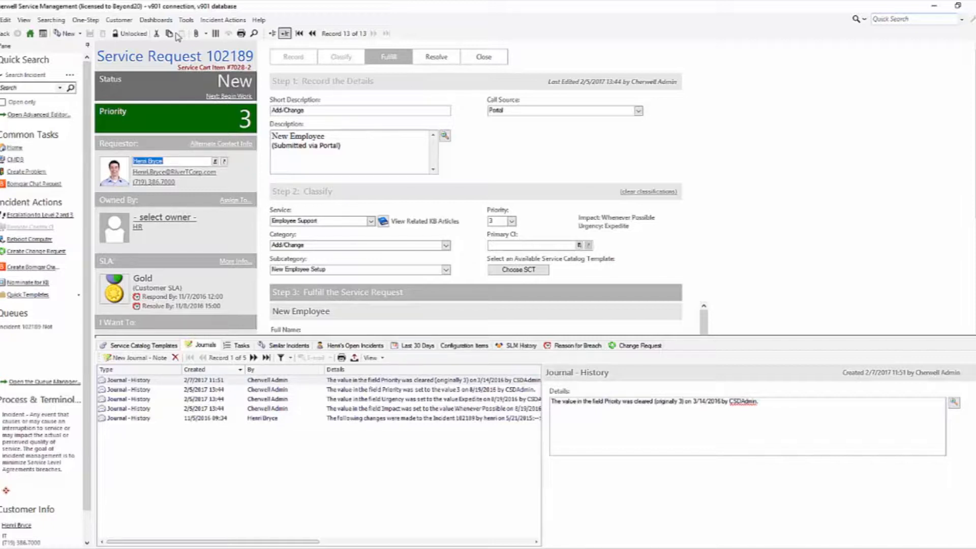
Step: Return to the Demo At least x dashboard and open it for editing
click(163, 20)
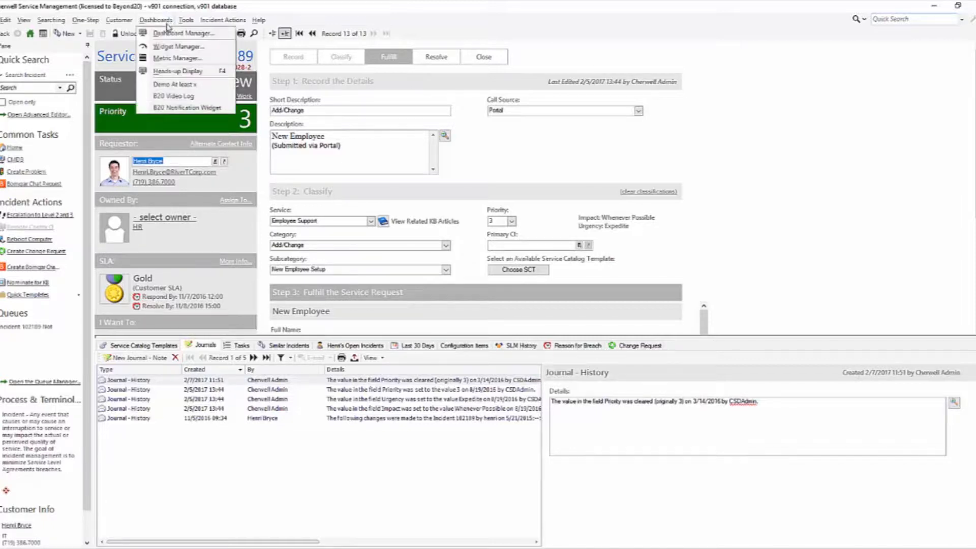
click(174, 84)
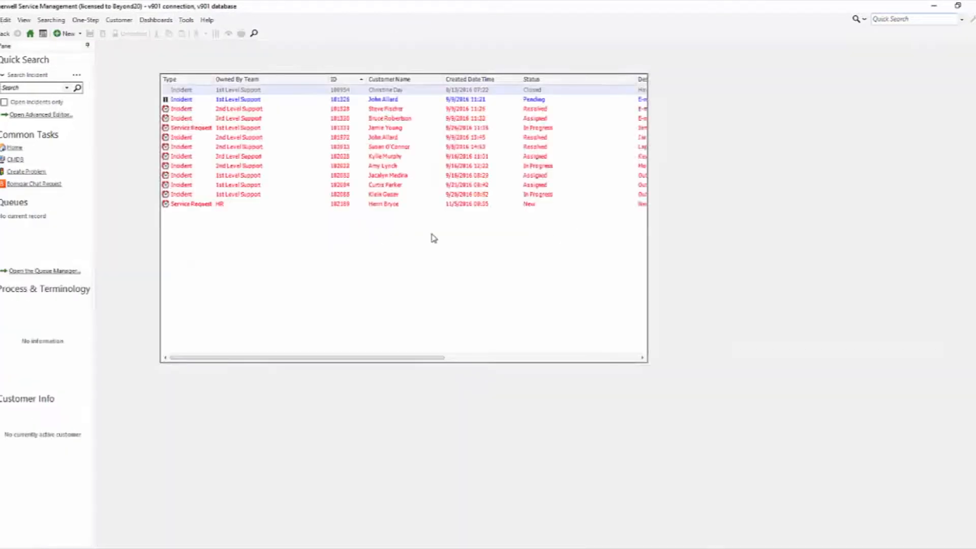
right_click(713, 221)
click(731, 256)
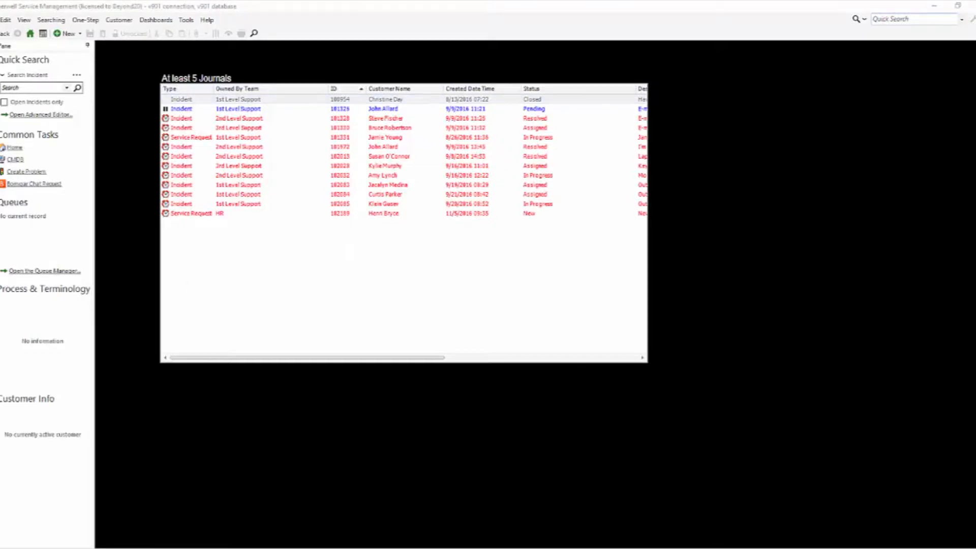
double_click(496, 57)
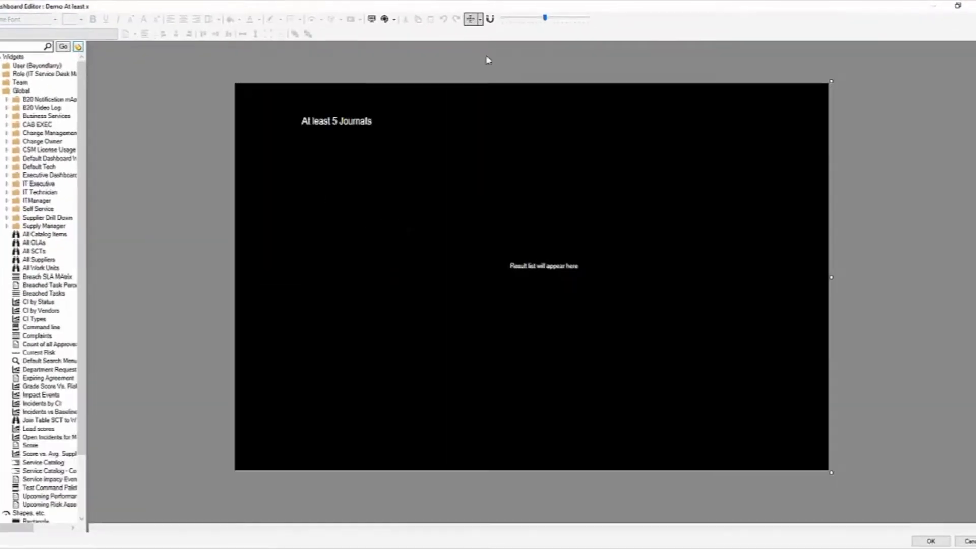
Step: Open the properties of the At least 5 Journals widget and bring up its custom query
right_click(495, 239)
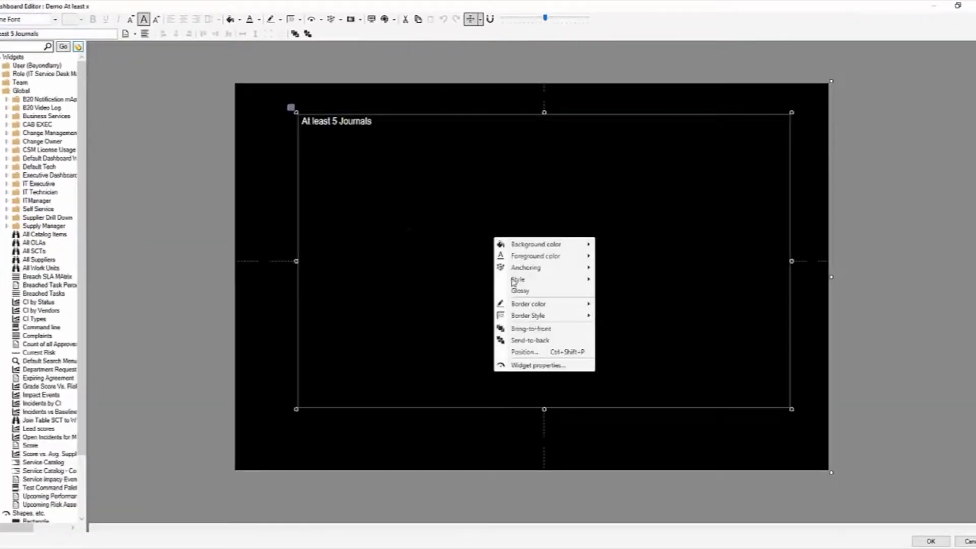
click(556, 365)
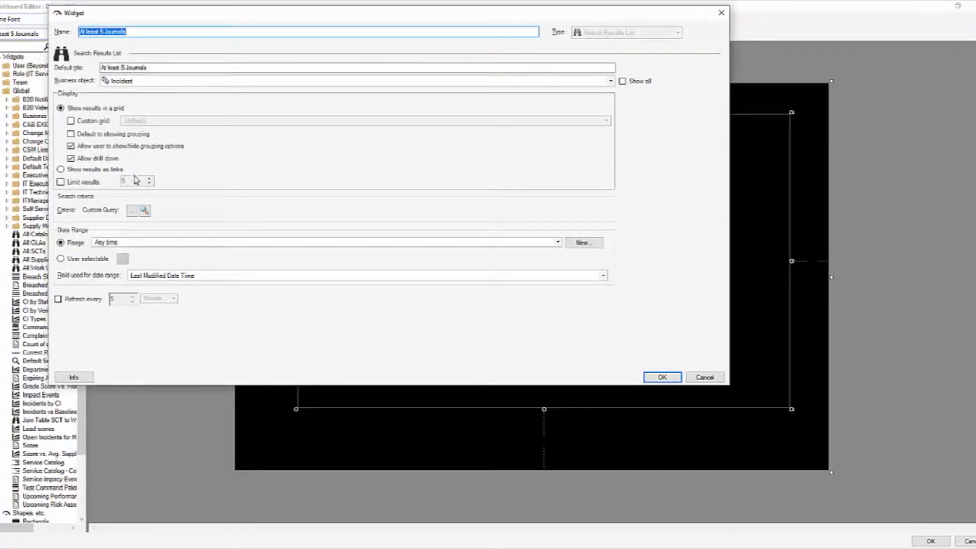
click(145, 213)
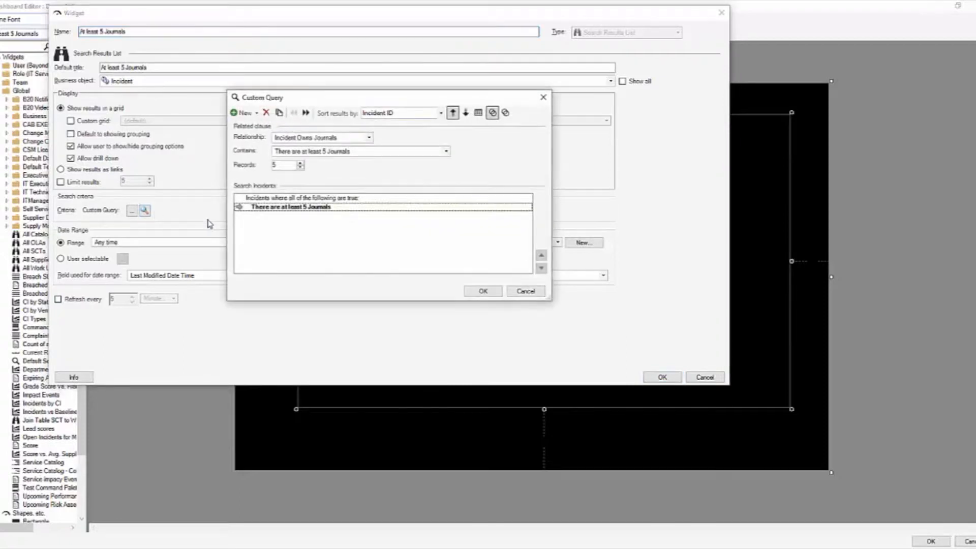
Step: Check the available clause types and select Incident Owns Journals as the related clause's relationship
click(257, 115)
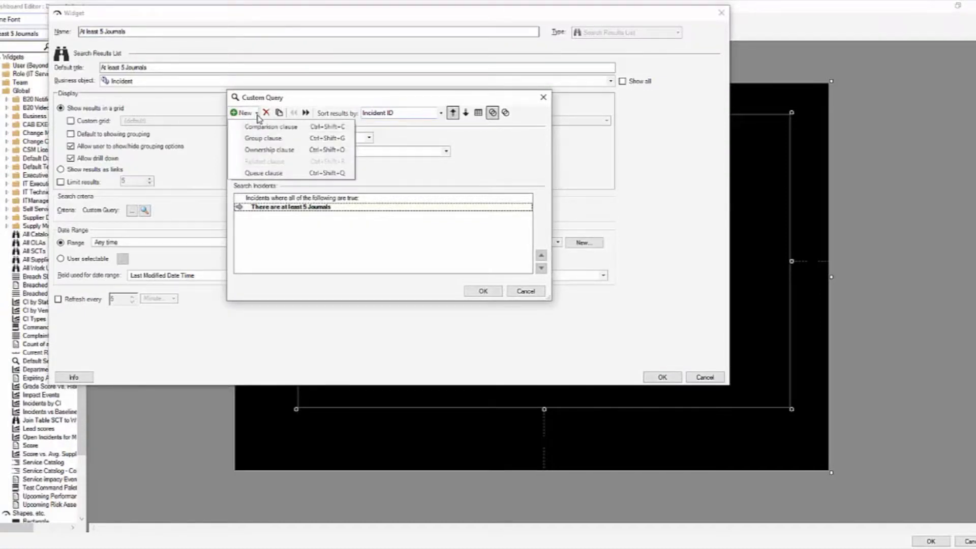
click(255, 162)
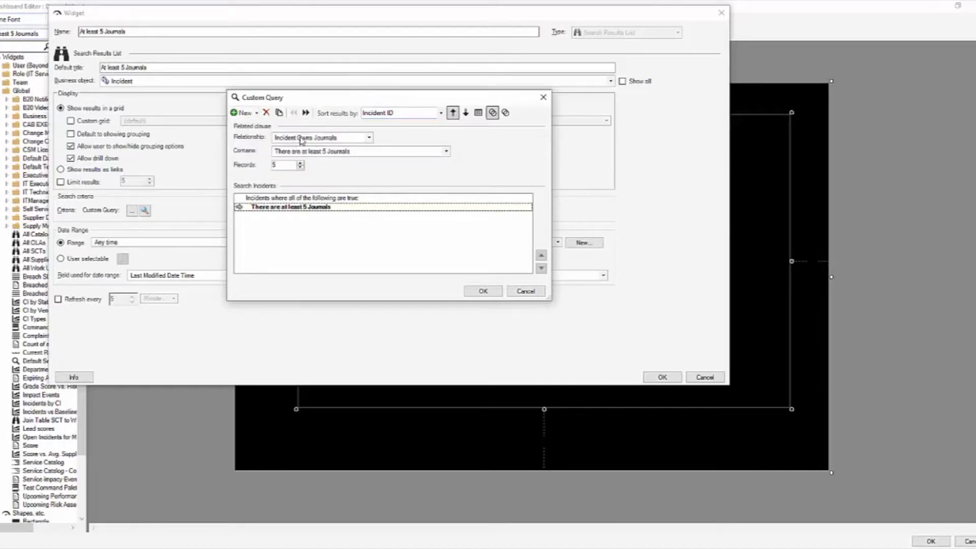
click(326, 138)
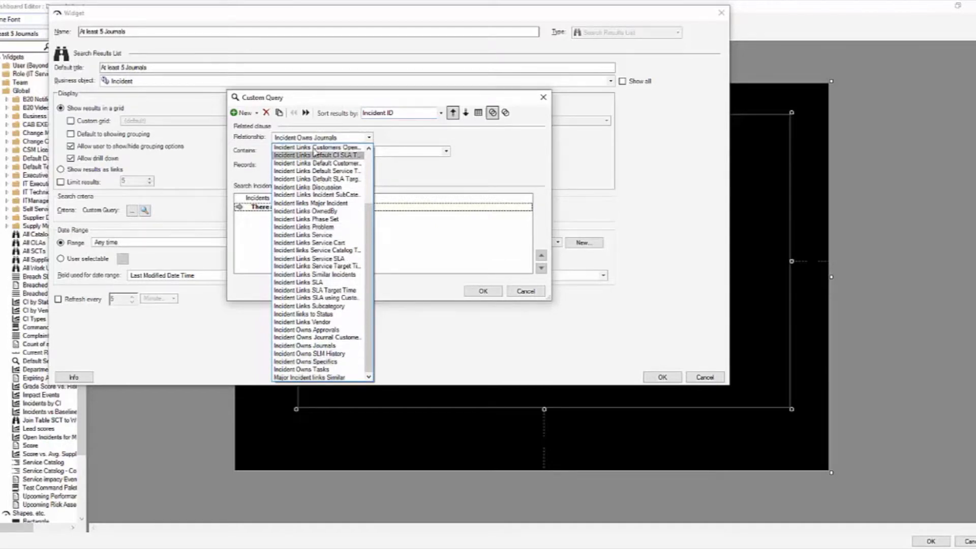
click(328, 345)
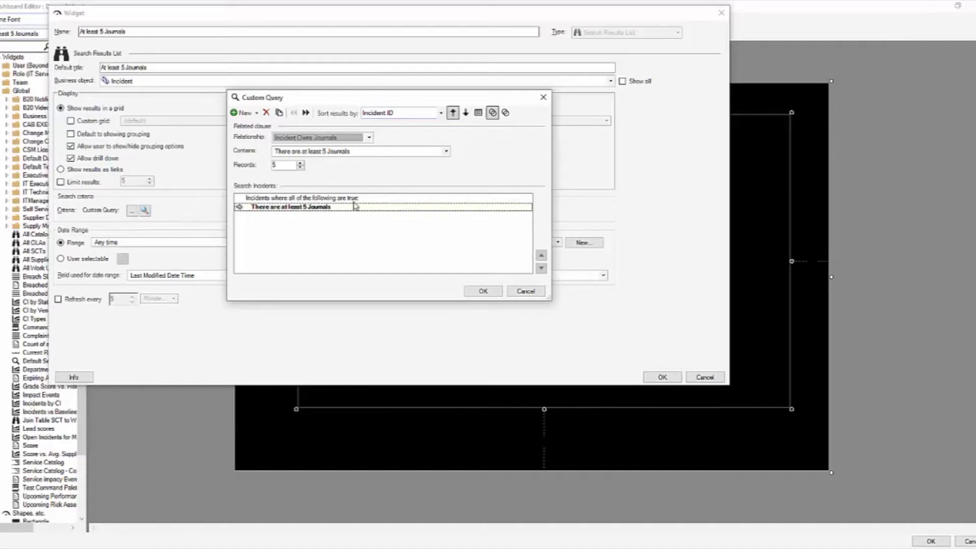
Step: Try the conditions "There is at least one Journal" and "There are more than 5 Journals", reducing the record count to 1
click(389, 151)
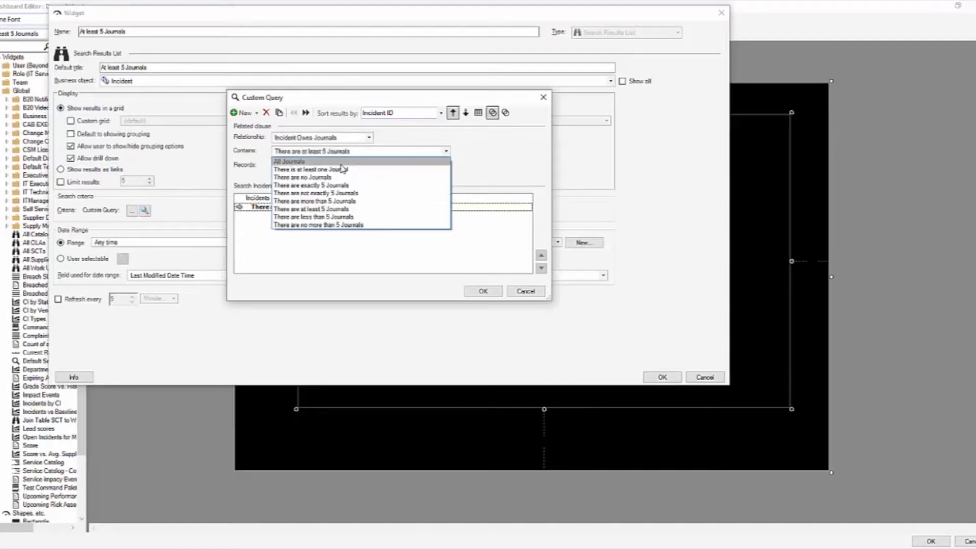
click(338, 171)
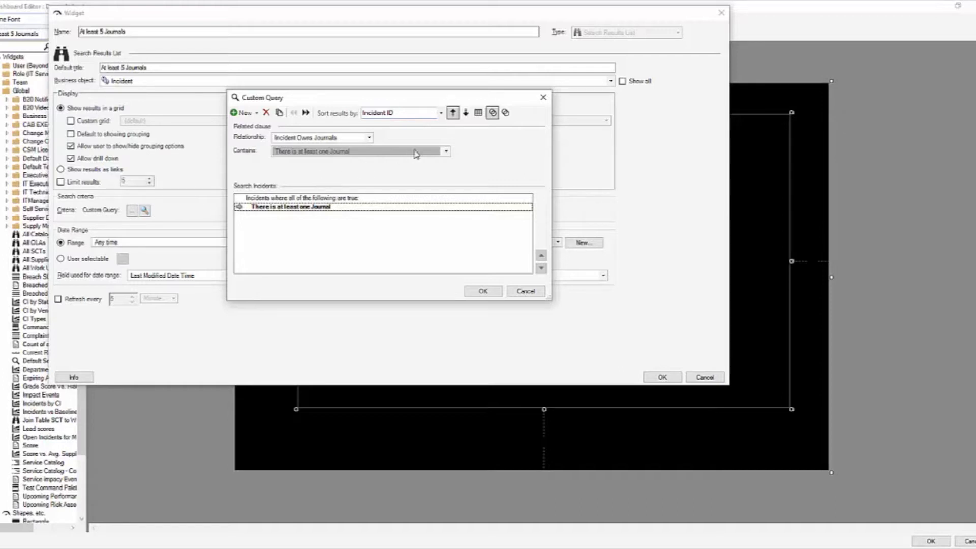
click(445, 151)
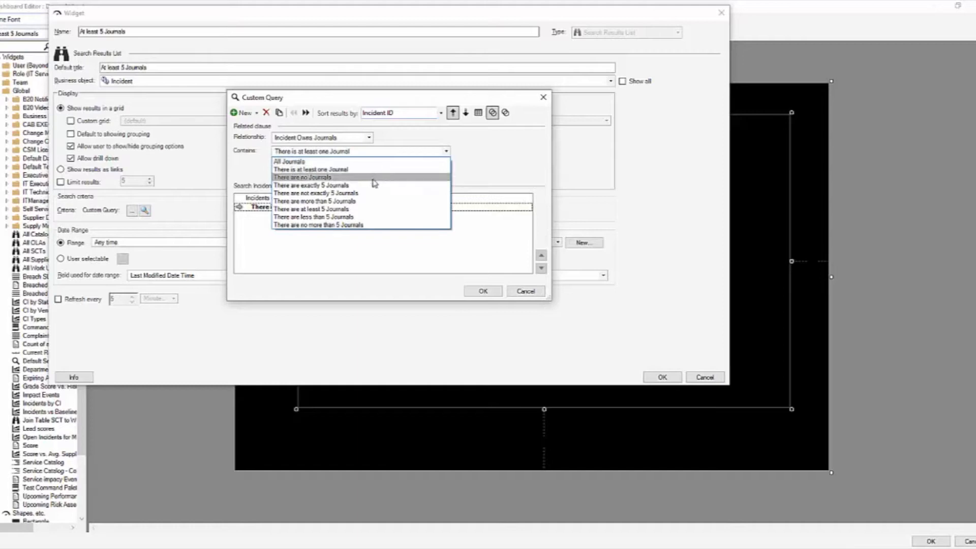
click(345, 202)
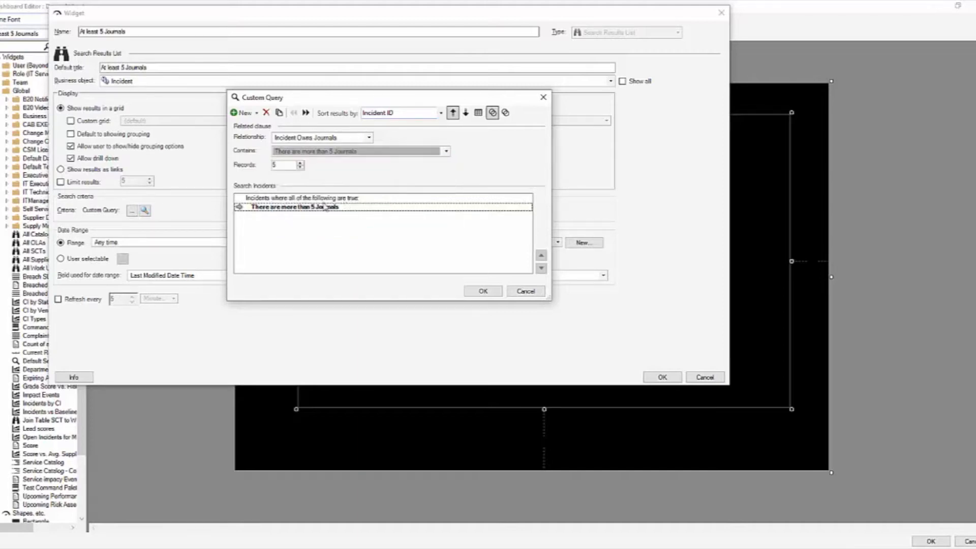
click(300, 168)
Step: Change the related clause's condition to "There are at least 5 Journals", setting the record count to 5
click(446, 150)
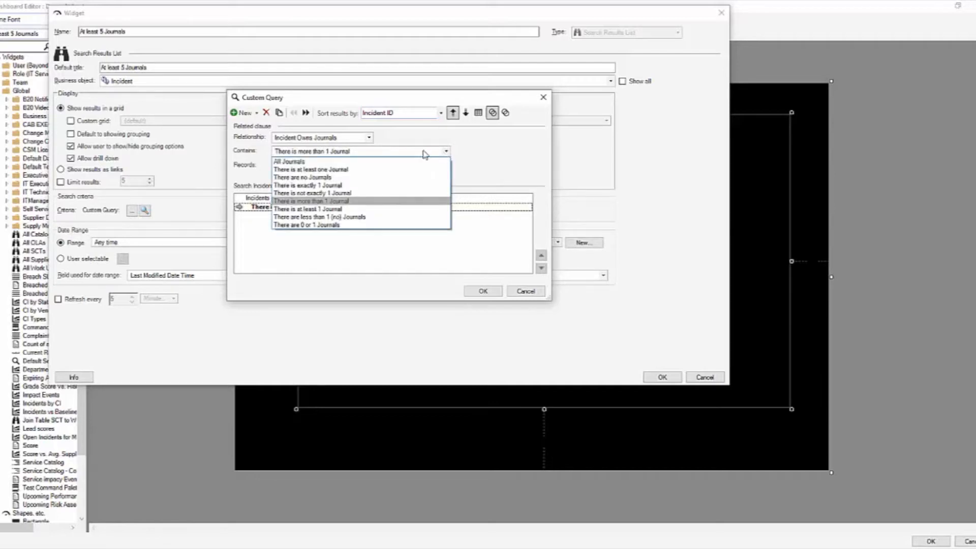
click(313, 209)
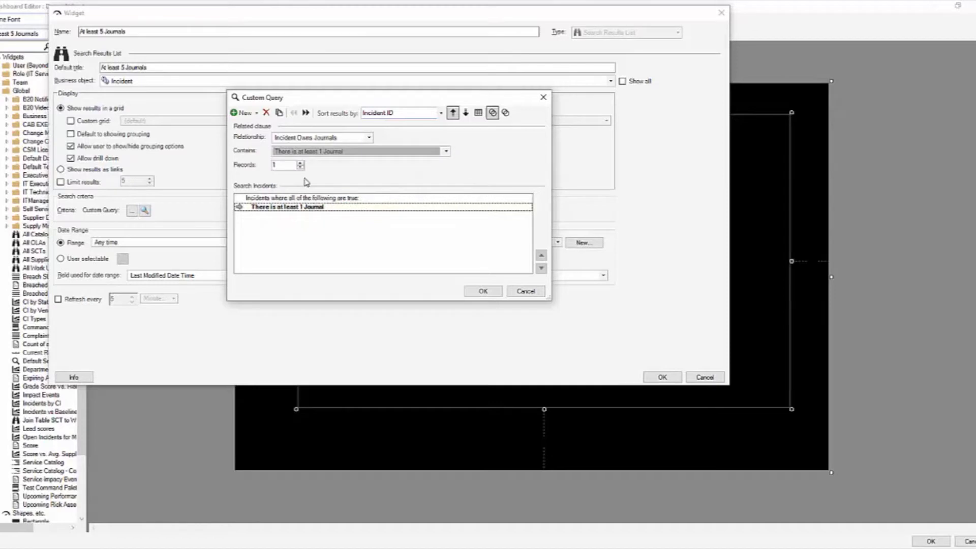
click(301, 163)
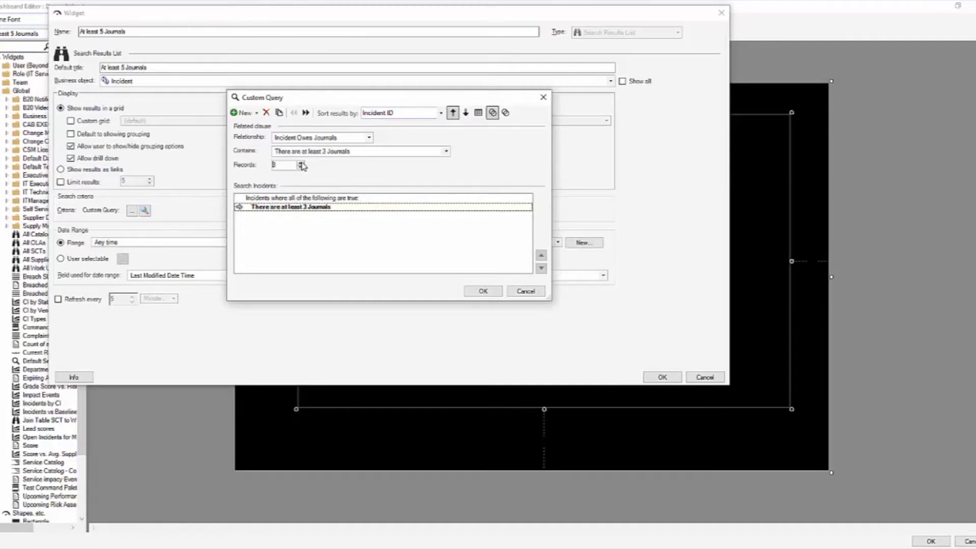
click(301, 164)
click(446, 151)
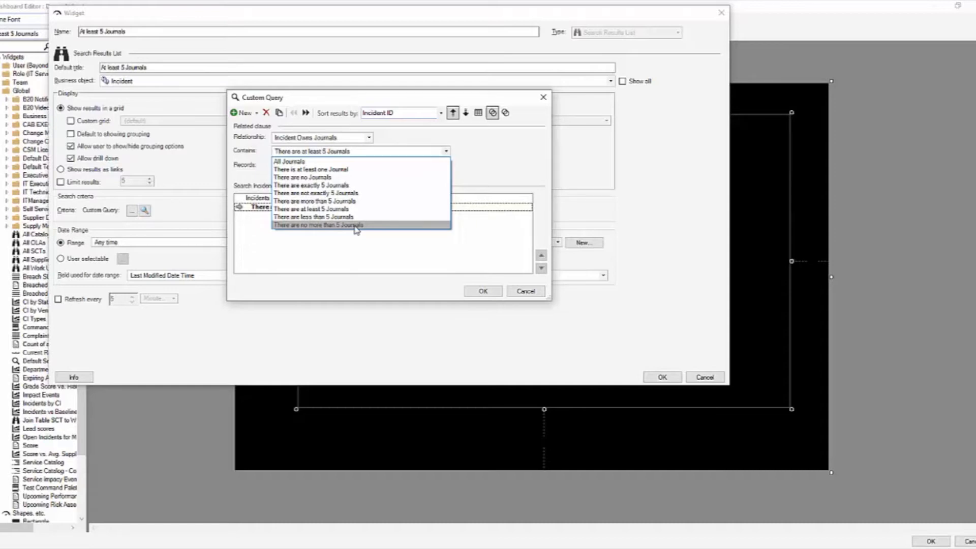
click(331, 210)
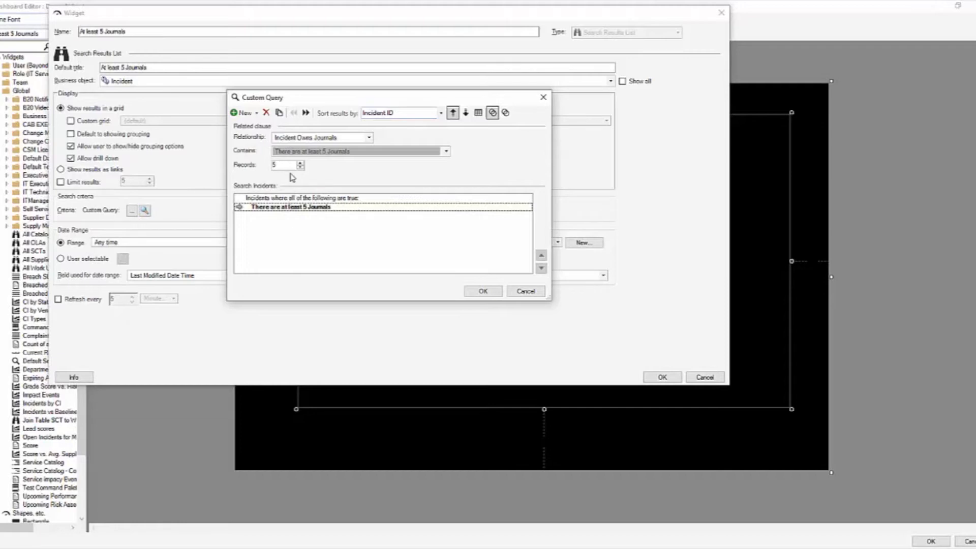
Step: Accept the custom query and widget settings, and save the dashboard to display its results
click(486, 290)
click(661, 377)
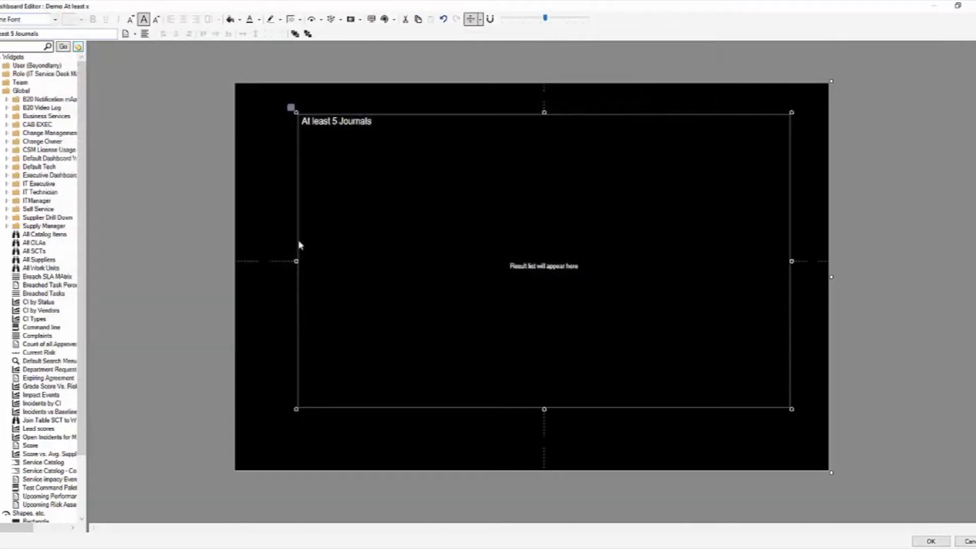
click(931, 540)
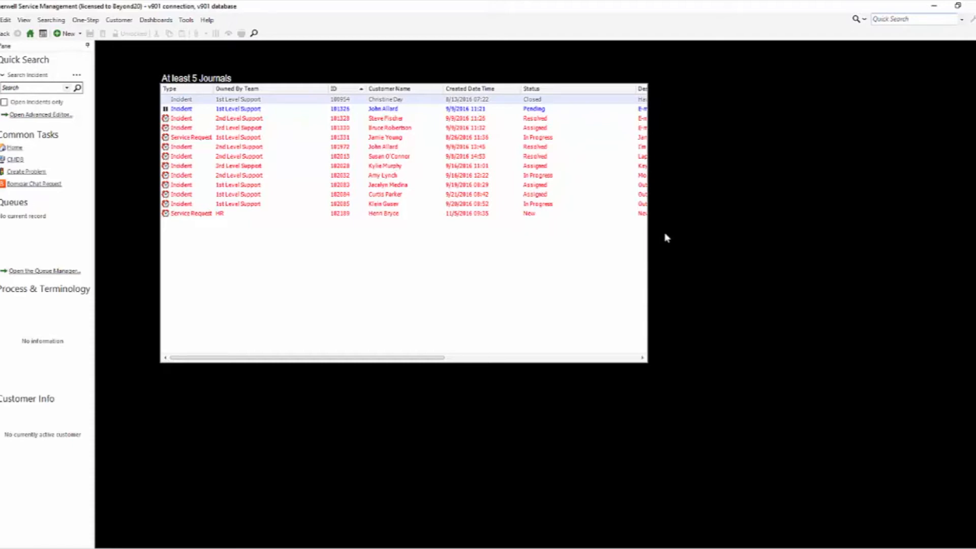
Step: Reopen the dashboard for editing and bring up the custom query of the At least 5 Journals widget
right_click(683, 233)
click(726, 265)
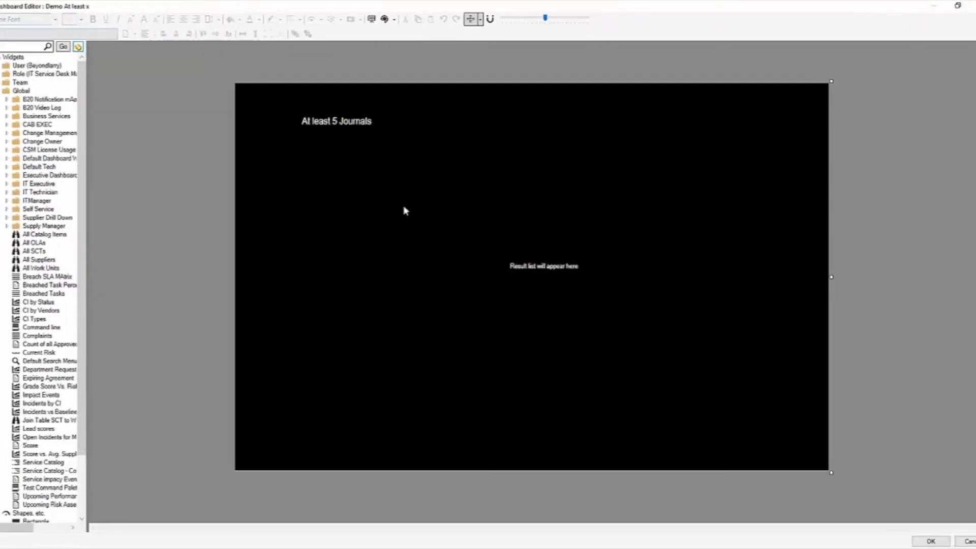
click(416, 217)
right_click(431, 225)
click(465, 357)
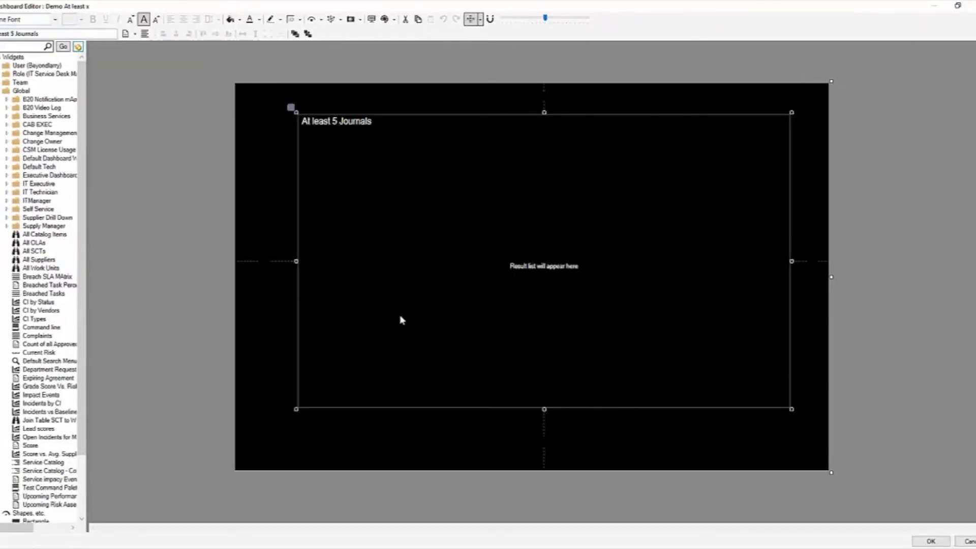
click(146, 211)
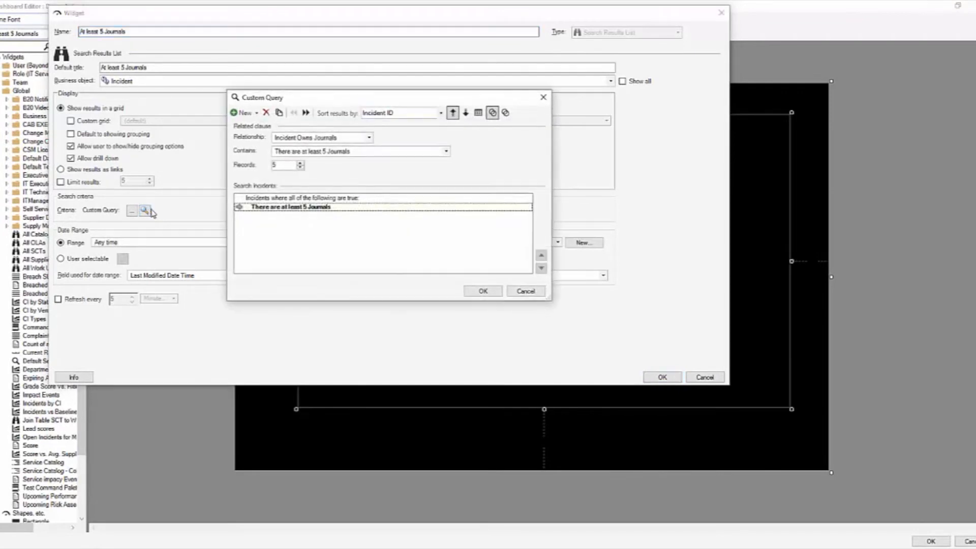
Step: Add a comparison clause to the query's all-true group requiring Incident.Status to equal Resolved
click(255, 198)
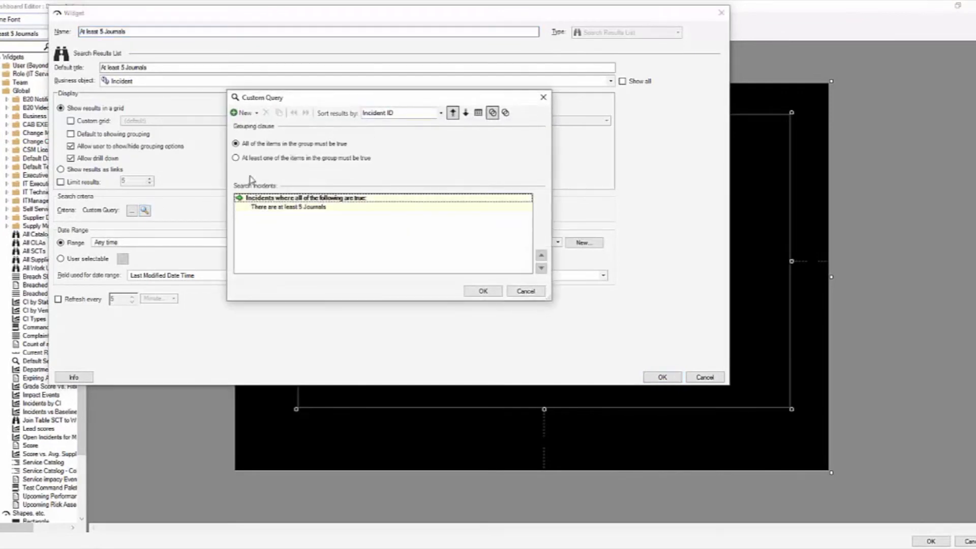
click(242, 116)
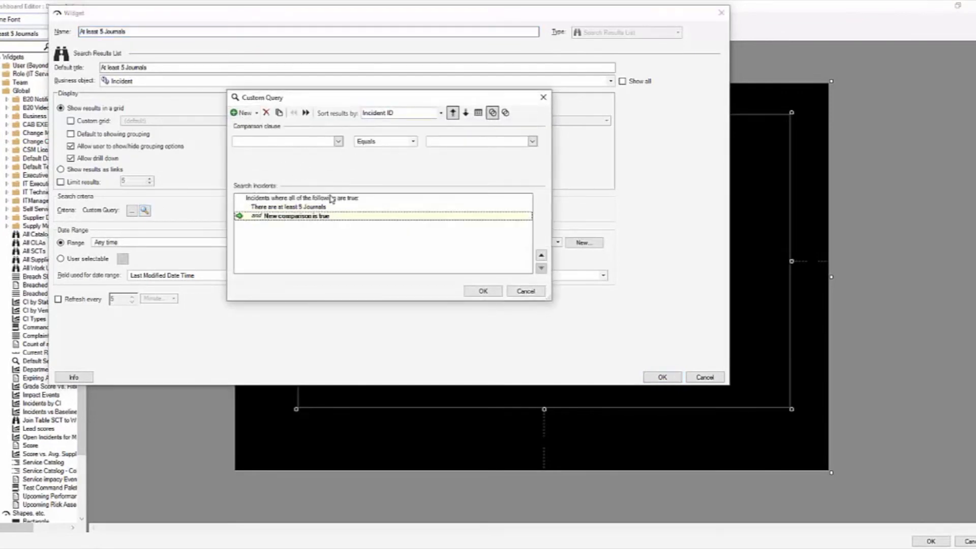
click(338, 141)
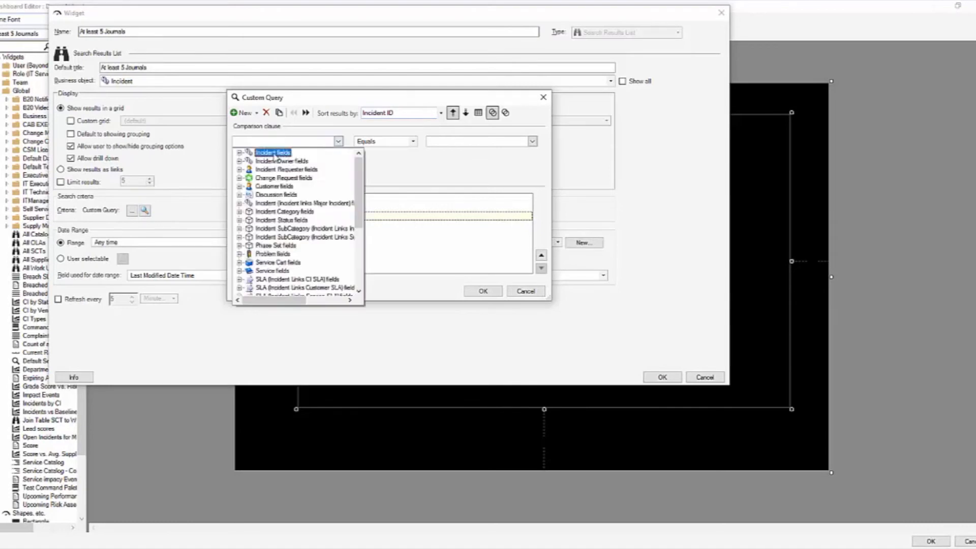
click(239, 153)
scroll(285, 272, down, 5)
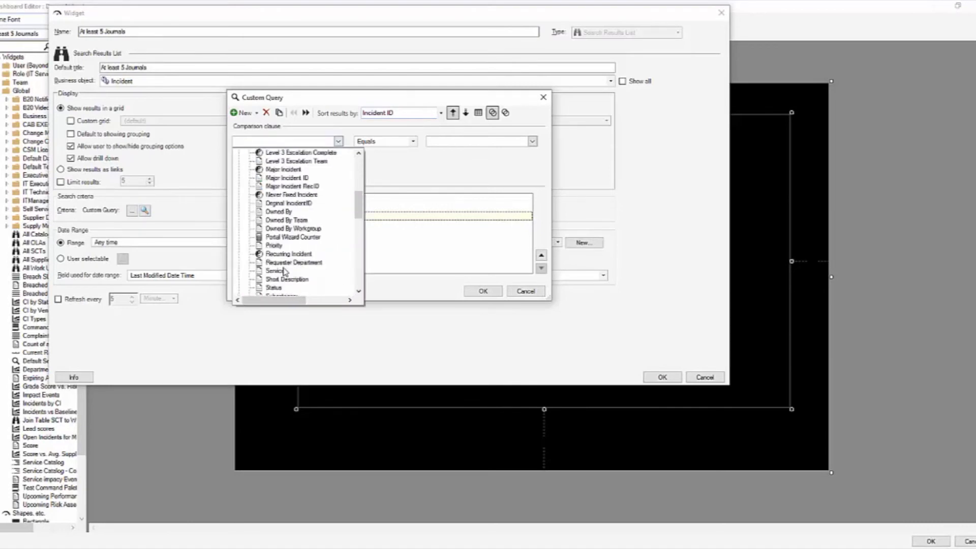
scroll(283, 271, down, 5)
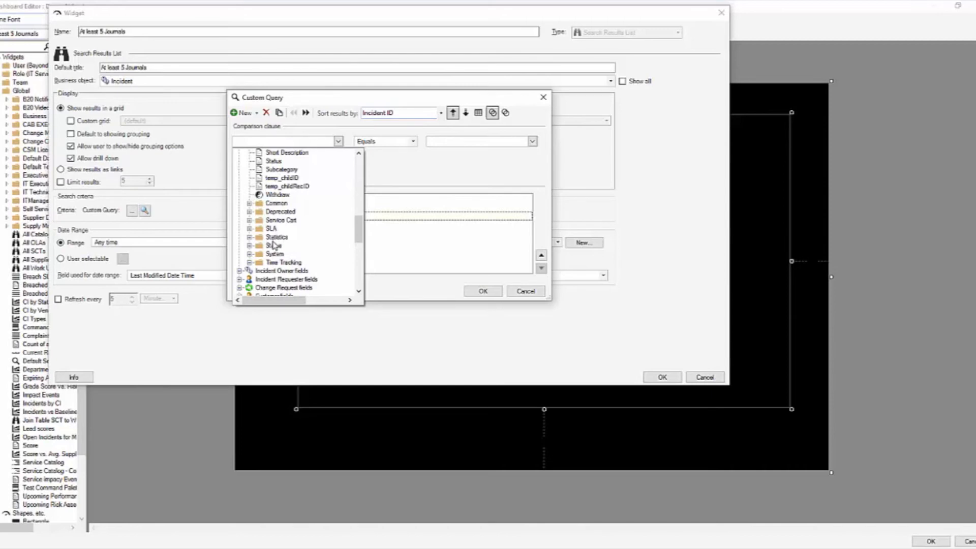
click(274, 161)
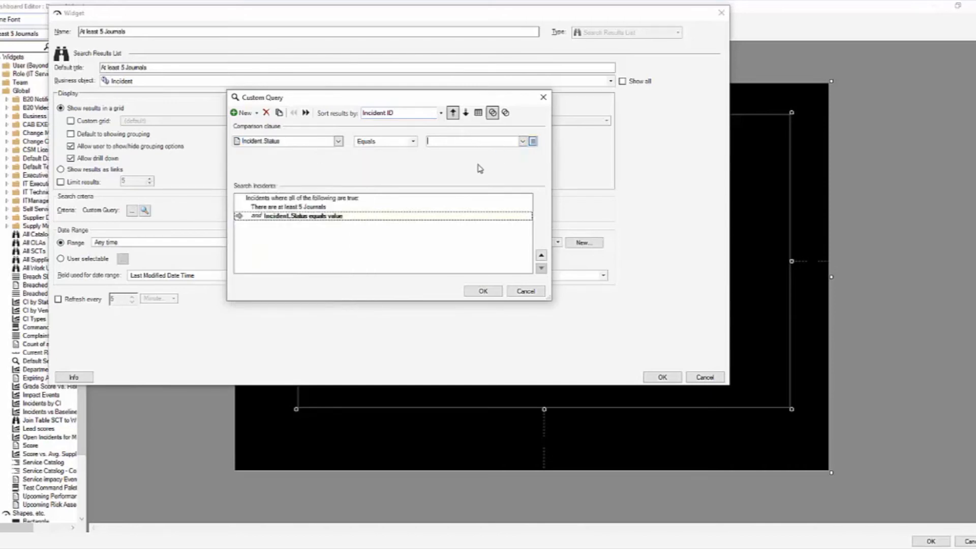
click(532, 141)
click(334, 281)
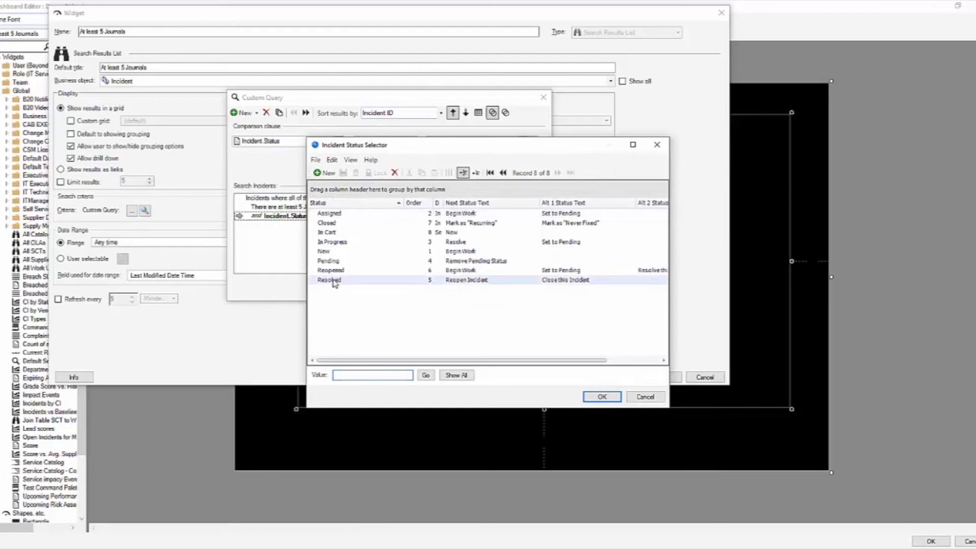
double_click(334, 281)
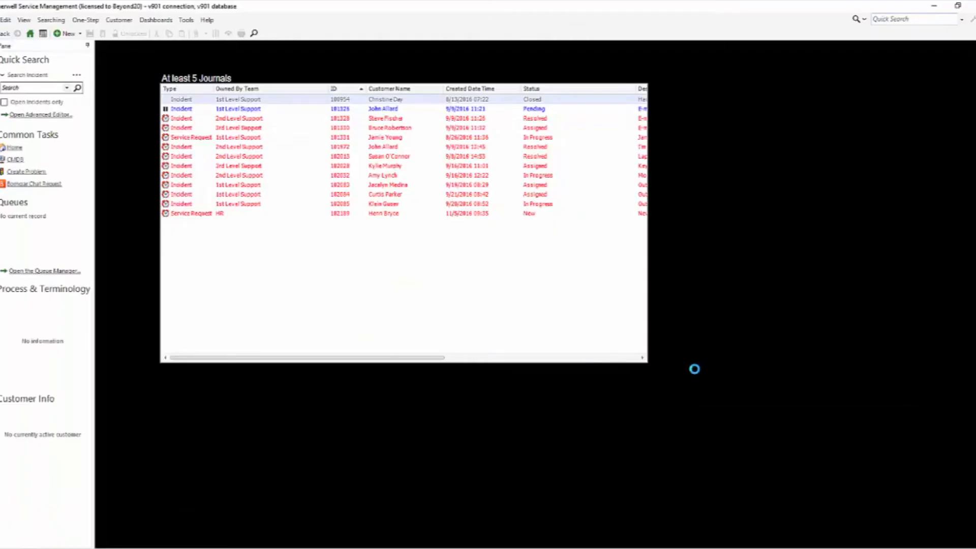